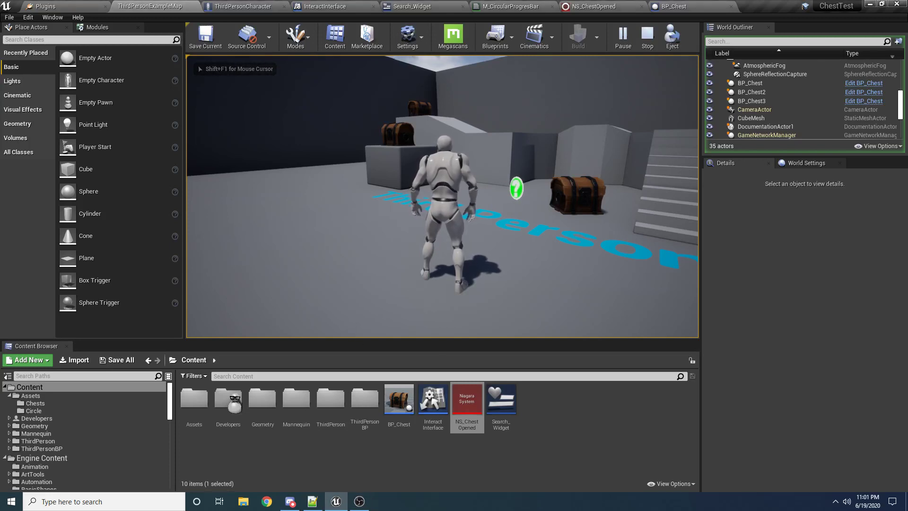
Step: Play-test the chest on the floor near the stairs by walking the character up to it and searching it
{"action": "key", "text": "d"}
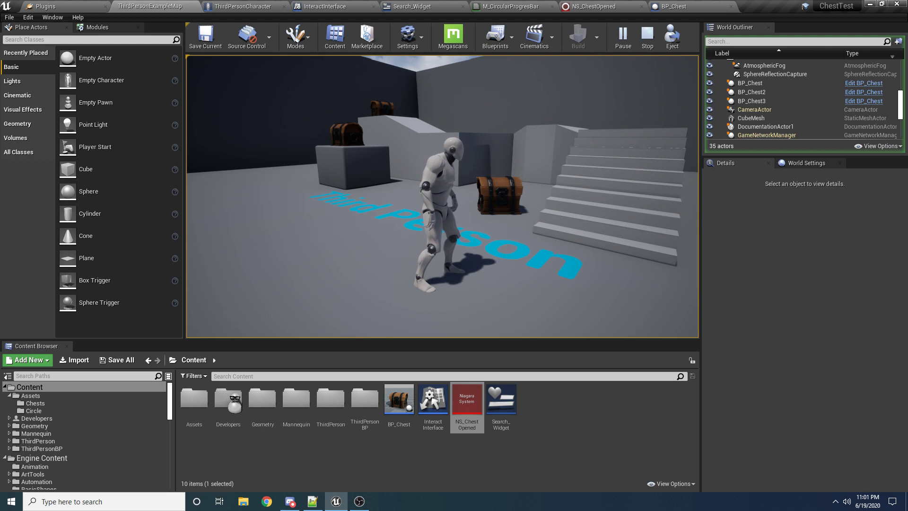
{"action": "key", "text": "w"}
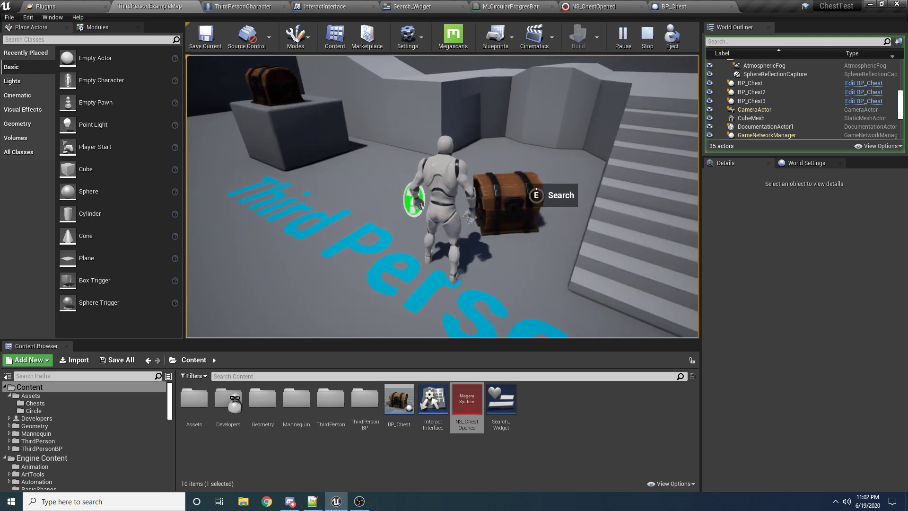
{"action": "key", "text": "a"}
{"action": "key", "text": "w"}
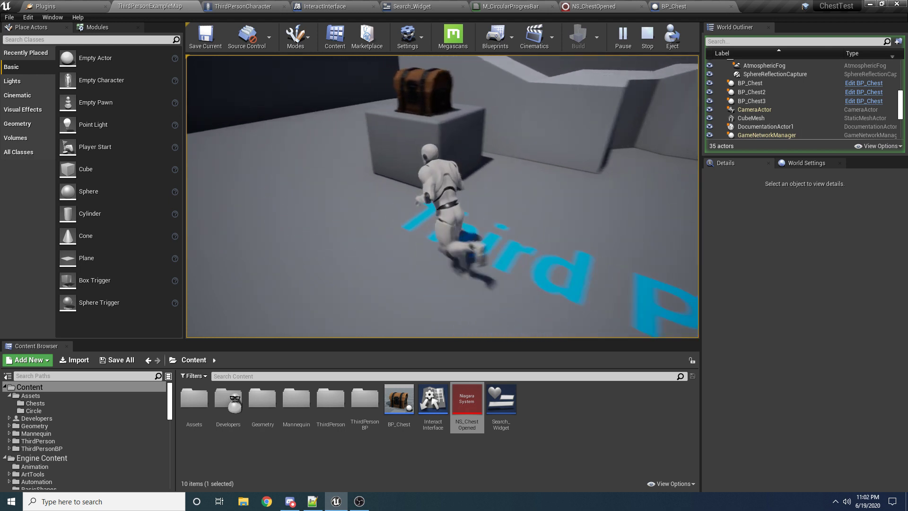
{"action": "key", "text": "w"}
{"action": "key", "text": "d"}
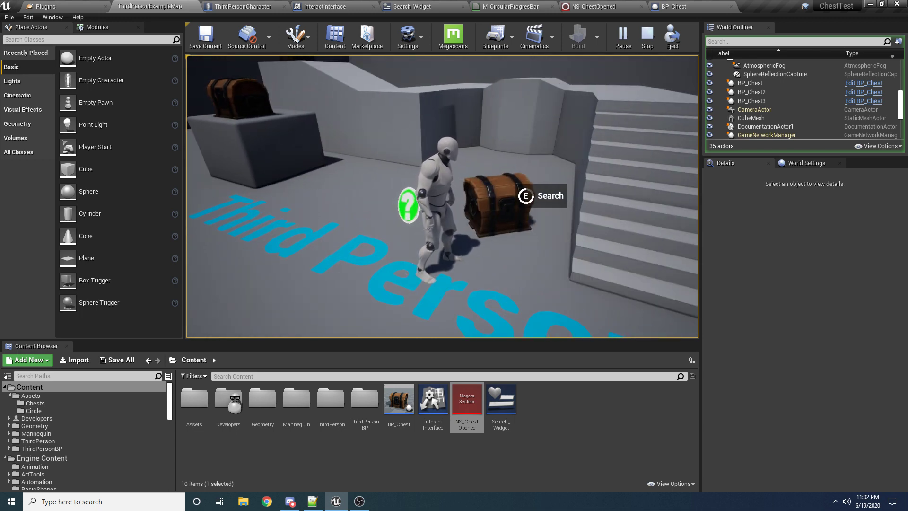
{"action": "key", "text": "w"}
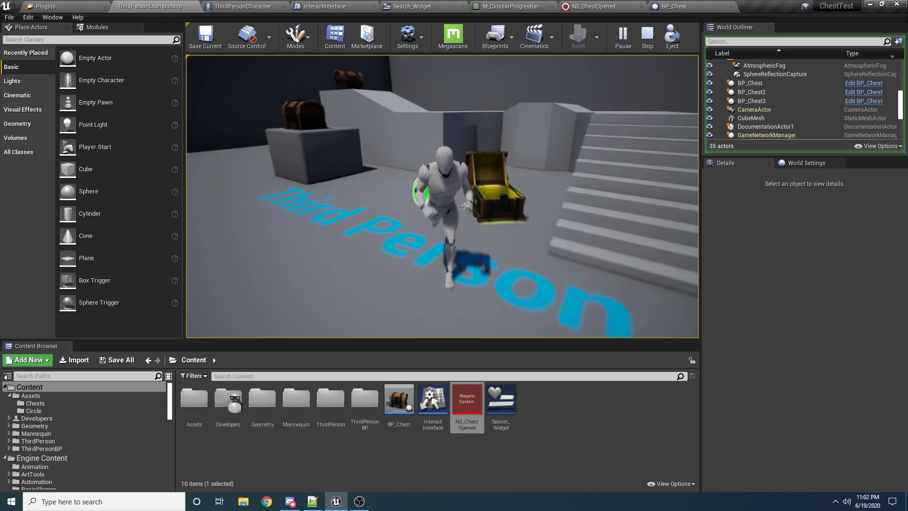
{"action": "key", "text": "w"}
{"action": "key", "text": "e"}
Step: Move the character to the chest on the raised cube and search it
{"action": "key", "text": "s"}
{"action": "key", "text": "w"}
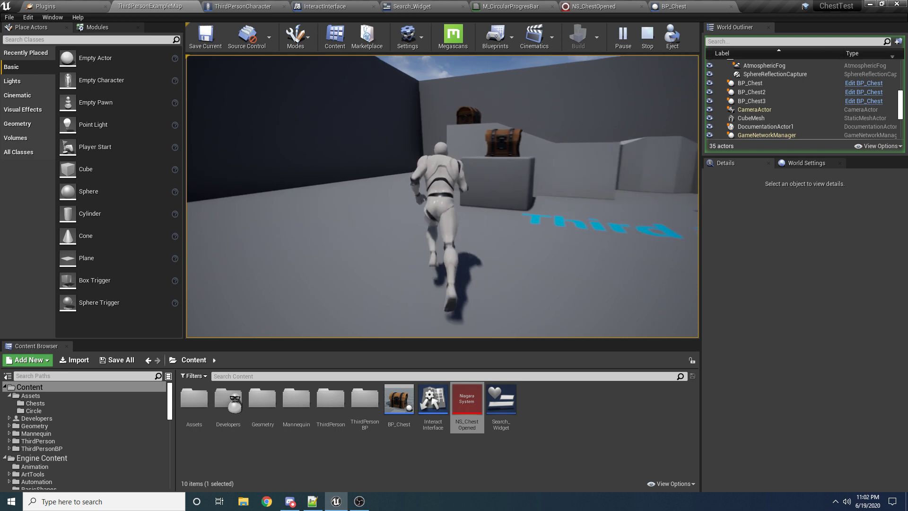
{"action": "key", "text": "w"}
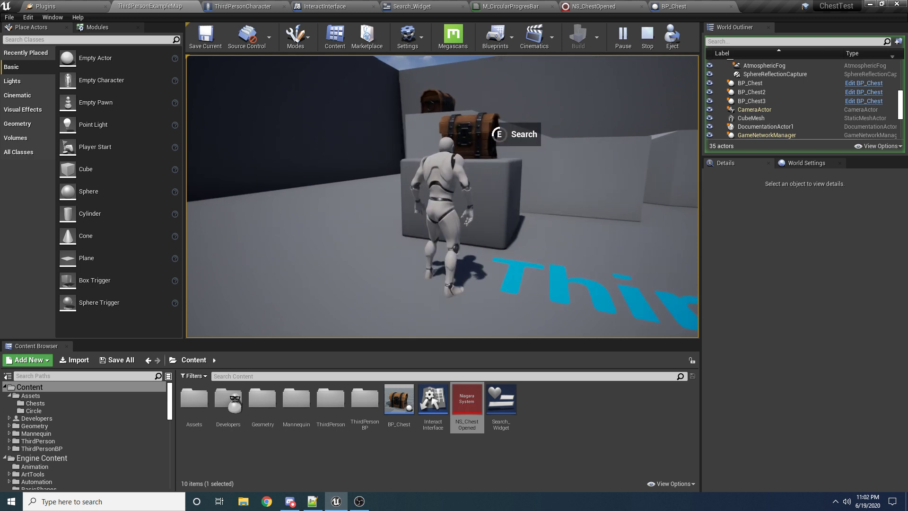
{"action": "key", "text": "e"}
Step: Take the character up the stairs and along the walkway, and search the chest at its far end
{"action": "key", "text": "w"}
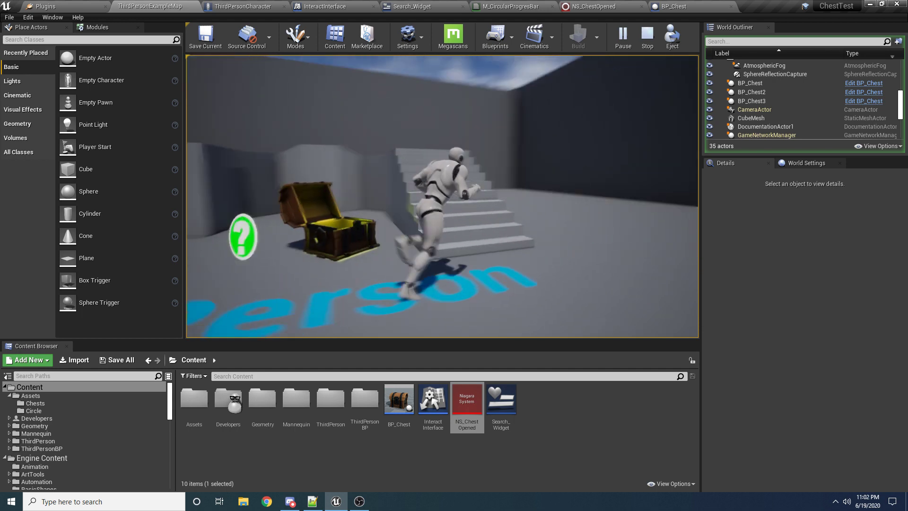
{"action": "key", "text": "w"}
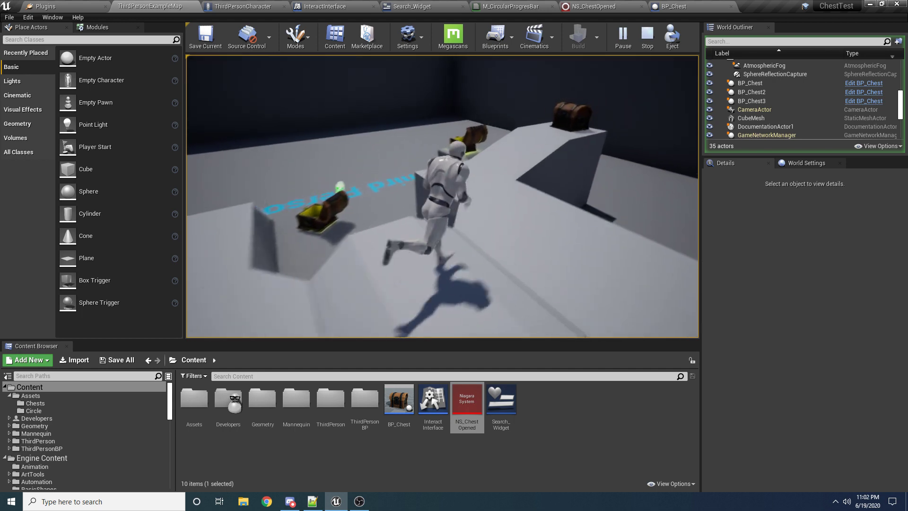
{"action": "key", "text": "w"}
{"action": "key", "text": "e"}
{"action": "key", "text": "w"}
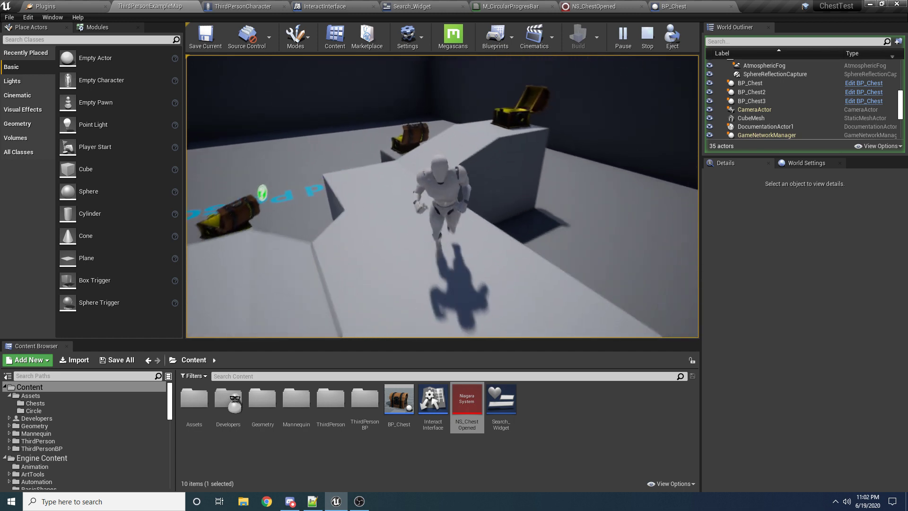
Step: Walk the character back down to view the opened chests and end the play session
{"action": "key", "text": "w"}
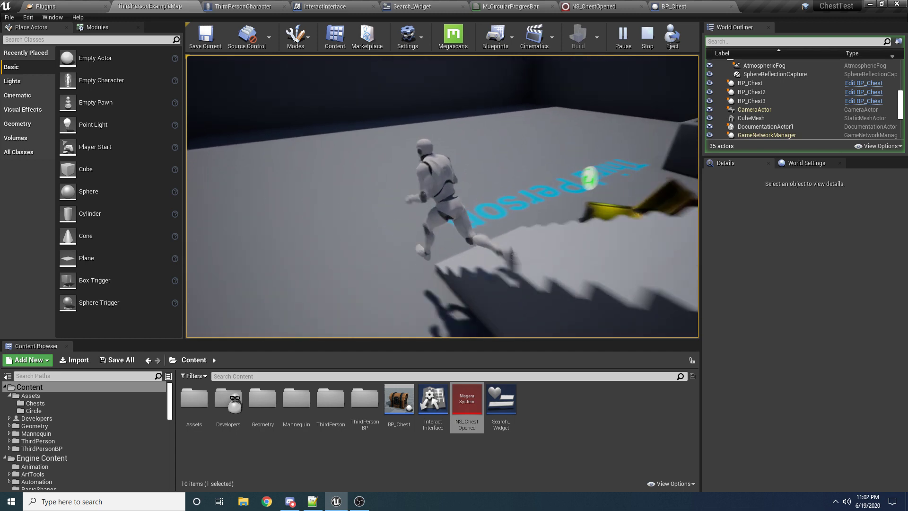
{"action": "key", "text": "w"}
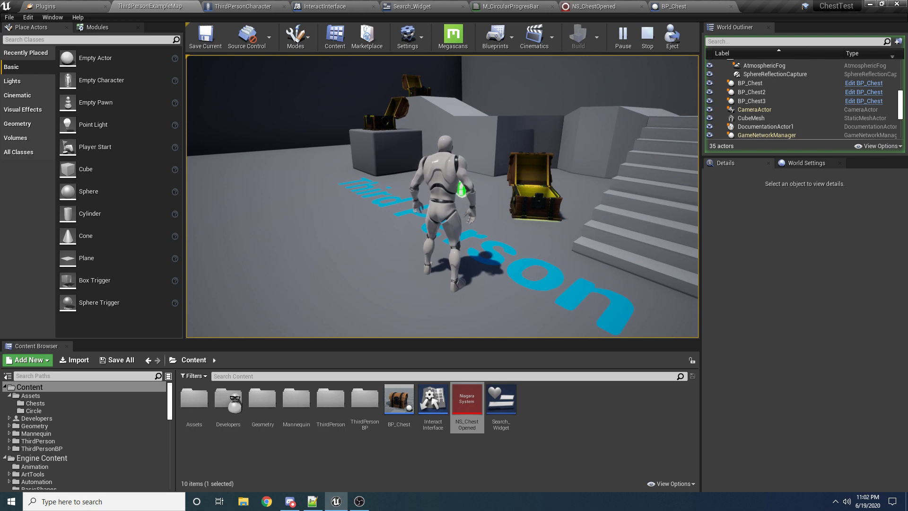
{"action": "key", "text": "w"}
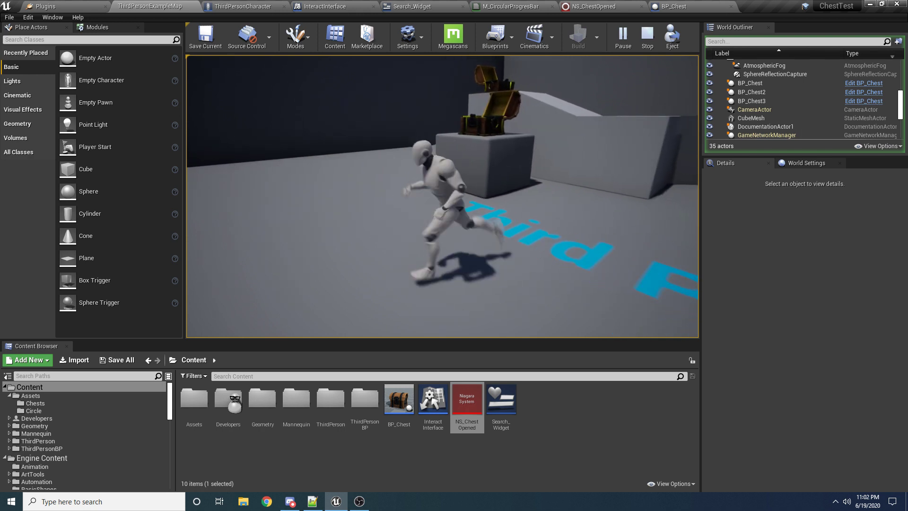
{"action": "key", "text": "w"}
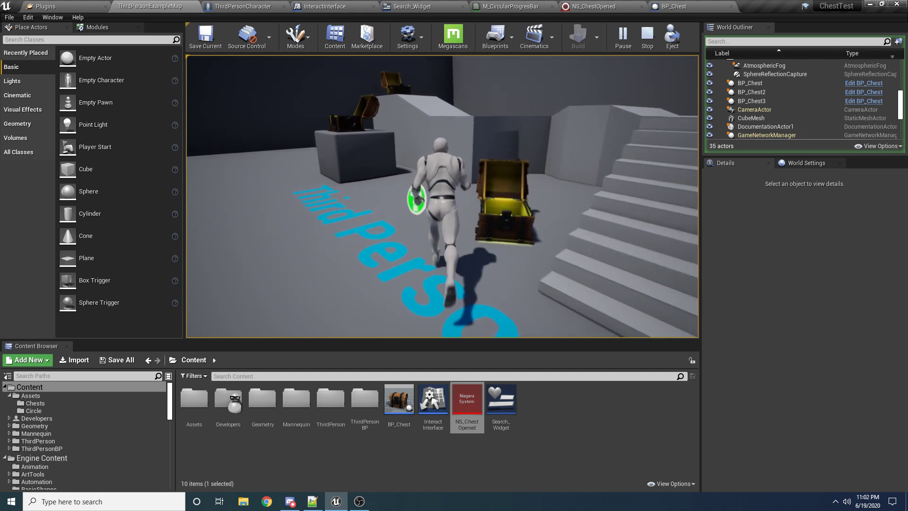
{"action": "key", "text": "Escape"}
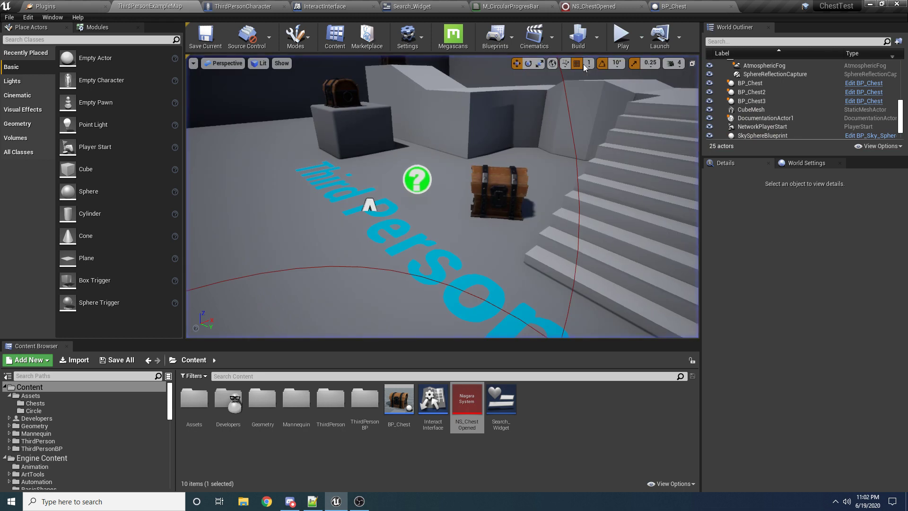
Step: Play-test the level again by searching the floor chest and the cube chest, and end the session
{"action": "left_click", "coordinate": [618, 34]}
{"action": "key", "text": "w"}
{"action": "key", "text": "e"}
{"action": "key", "text": "w"}
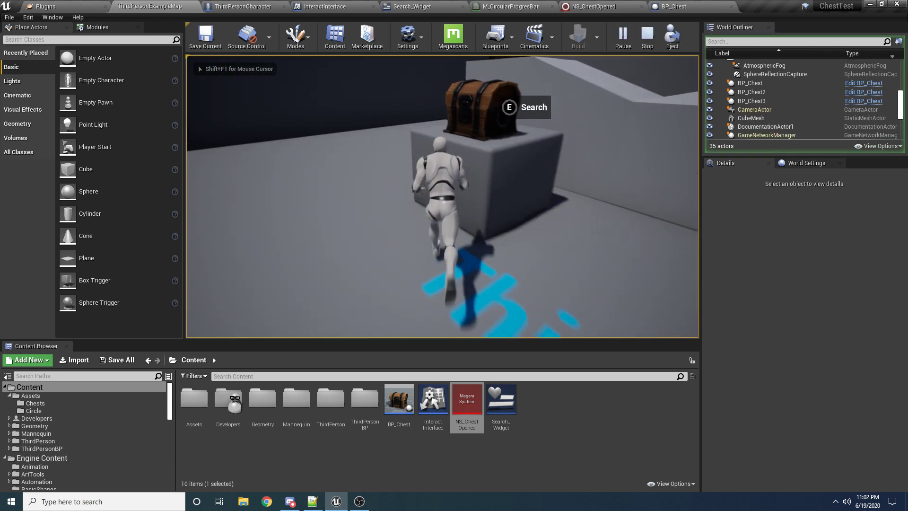
{"action": "key", "text": "e"}
{"action": "key", "text": "s"}
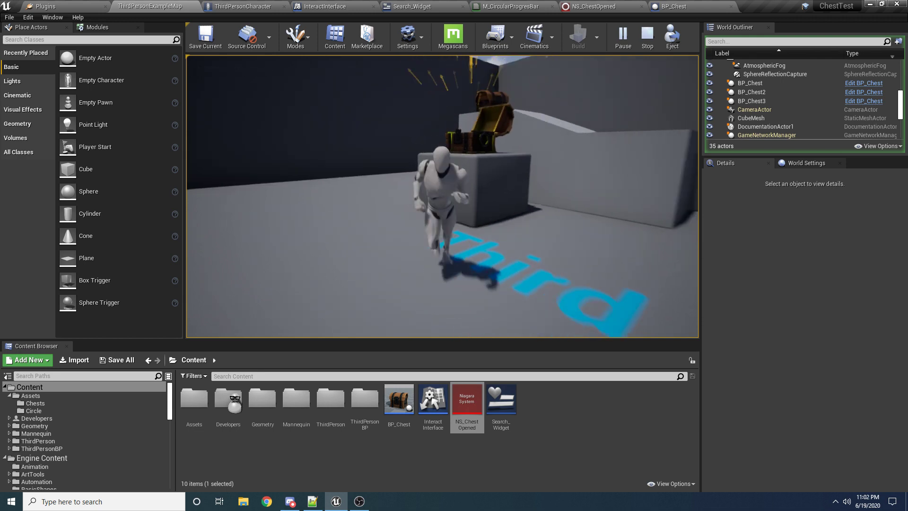
{"action": "key", "text": "d"}
{"action": "key", "text": "w"}
{"action": "key", "text": "space"}
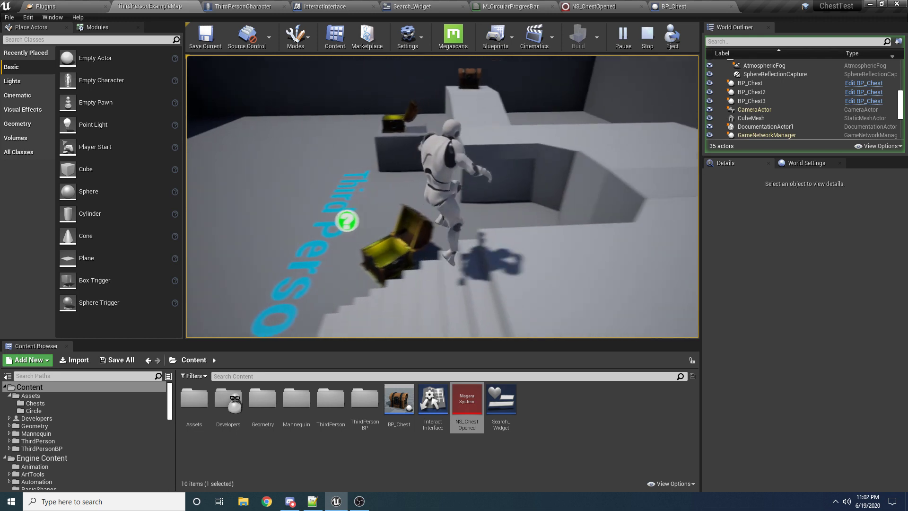
{"action": "key", "text": "Escape"}
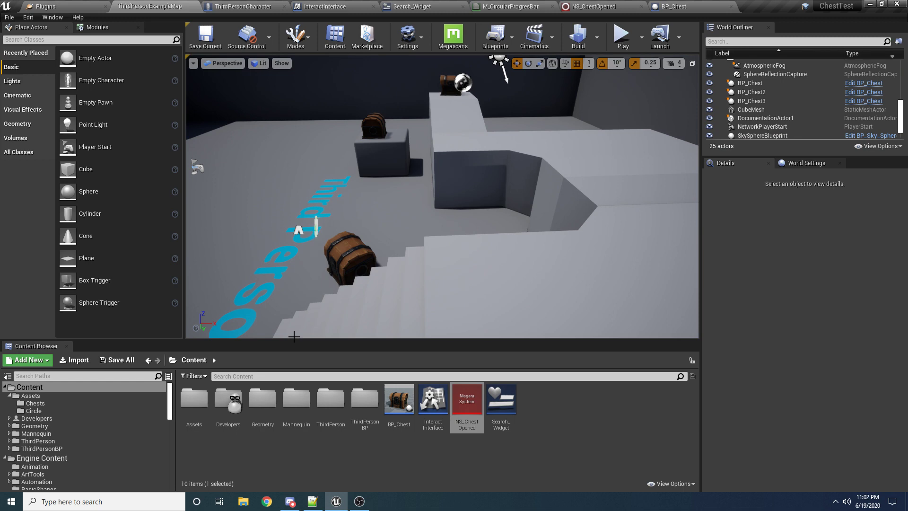
Step: Switch to the Epic Games Launcher by searching for "epic", and move the ChestTest editor out of view
{"action": "left_click", "coordinate": [7, 504]}
{"action": "type", "text": "epic"}
{"action": "key", "text": "Return"}
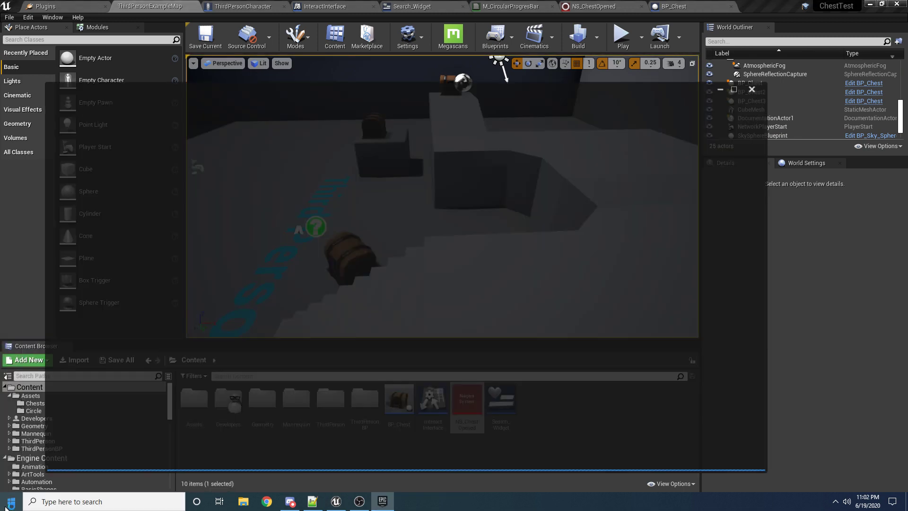
{"action": "left_click_drag", "start_coordinate": [771, 7], "coordinate": [907, 7]}
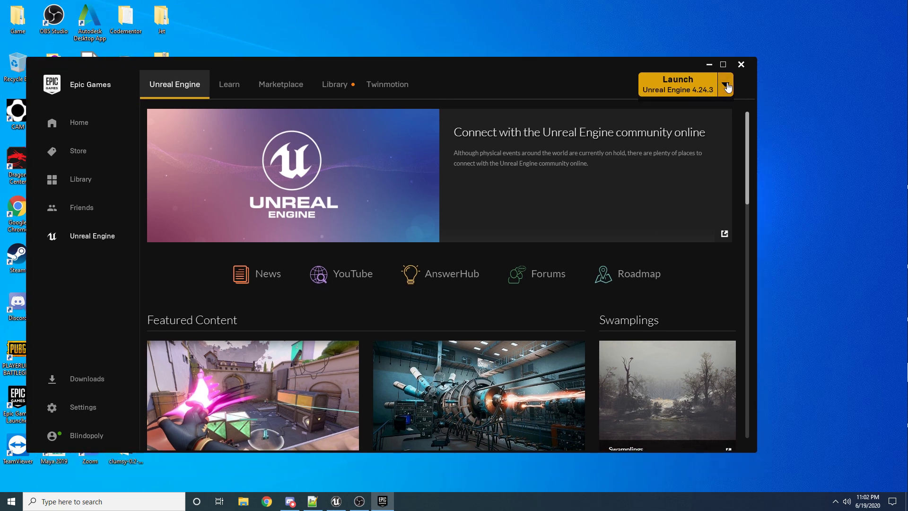
Step: Select Unreal Engine 4.25.1 as the engine version and launch it
{"action": "left_click", "coordinate": [725, 84]}
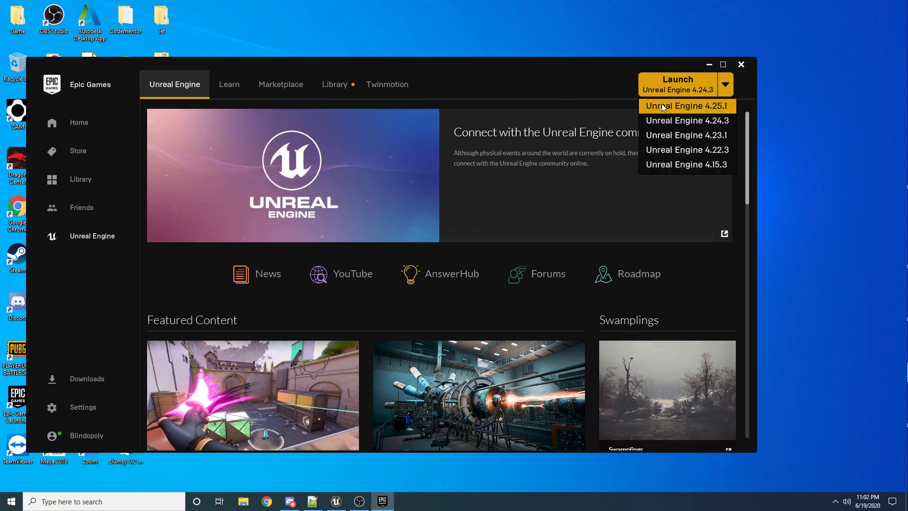
{"action": "left_click", "coordinate": [706, 106]}
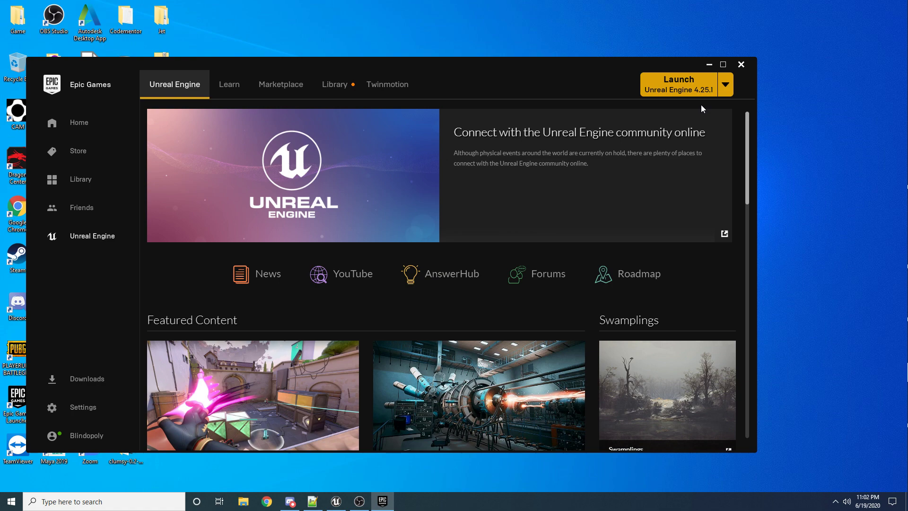
{"action": "left_click", "coordinate": [684, 87]}
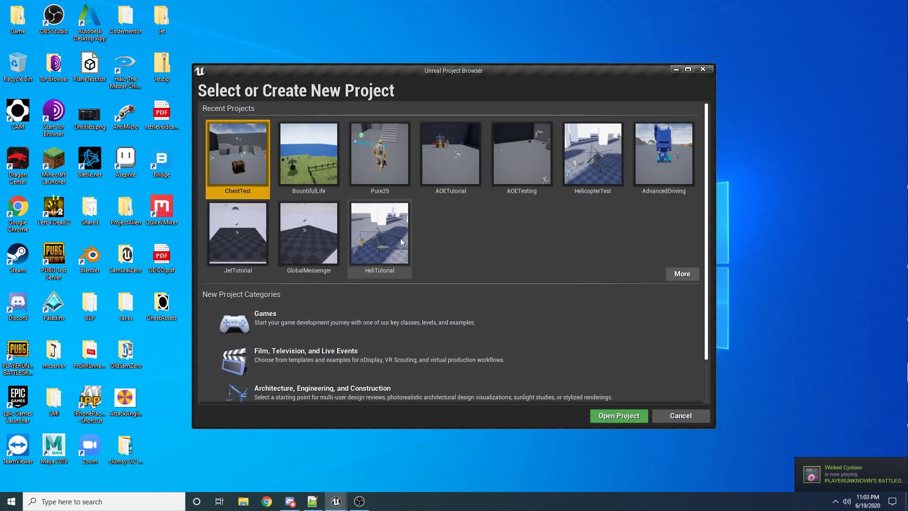
Step: Start a new project in the Games category with the Third Person template
{"action": "left_click", "coordinate": [303, 316]}
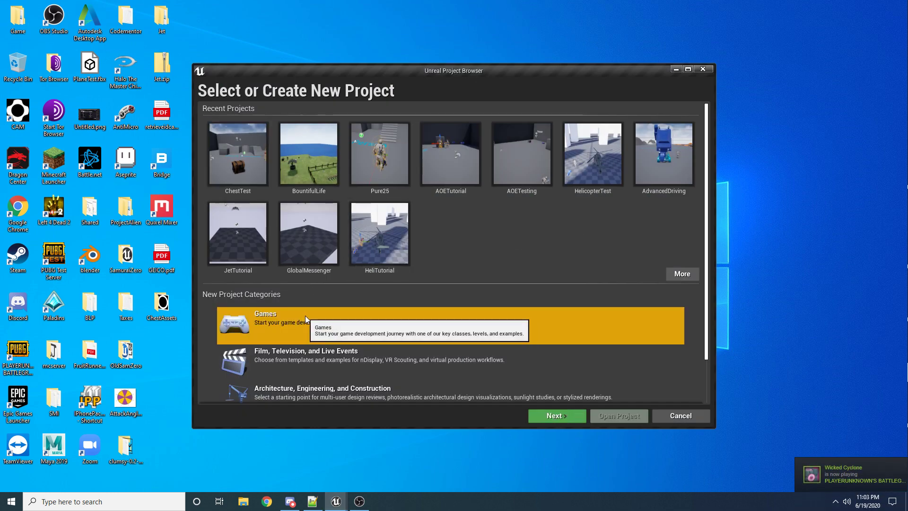
{"action": "left_click", "coordinate": [561, 414]}
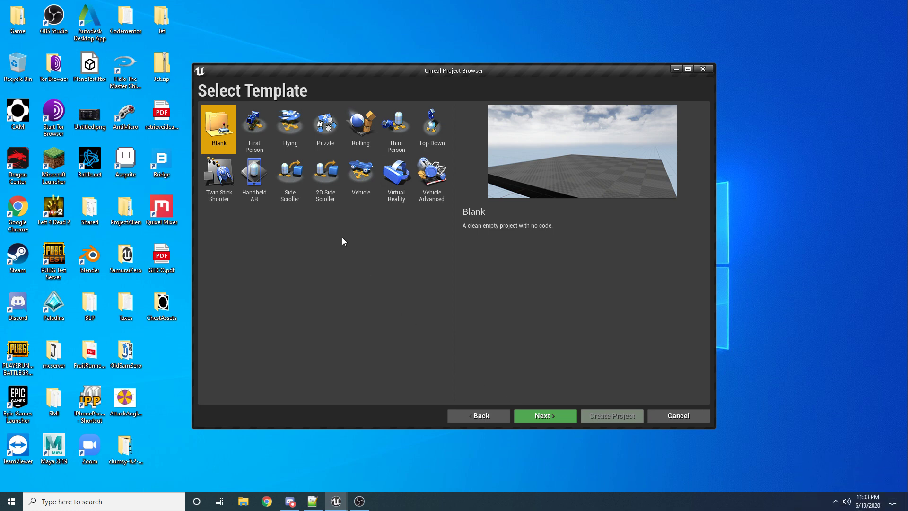
{"action": "left_click", "coordinate": [398, 147]}
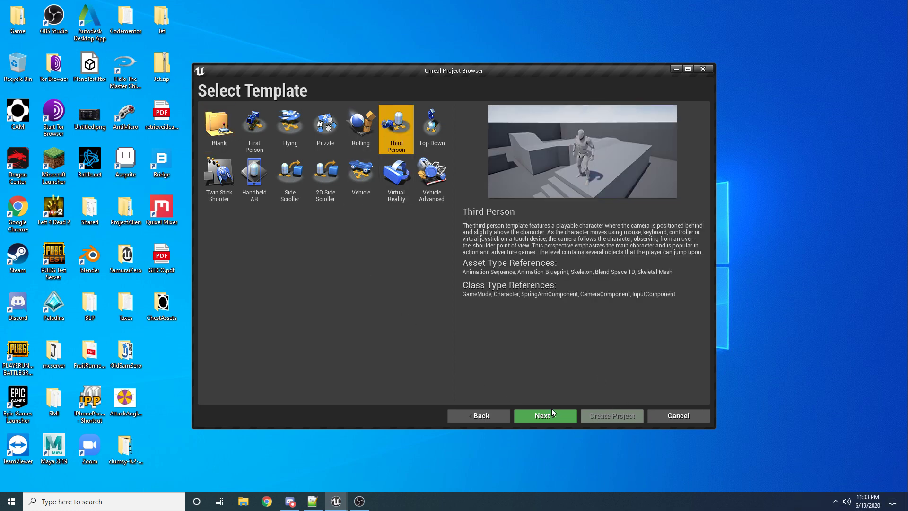
{"action": "left_click", "coordinate": [554, 414]}
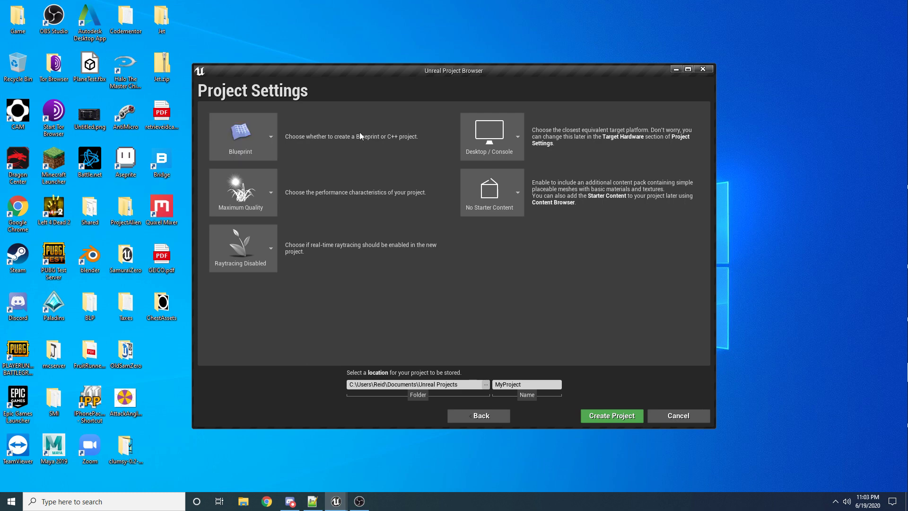
Step: Name the project ChestTutorial and create it with the default project settings
{"action": "left_click", "coordinate": [496, 384]}
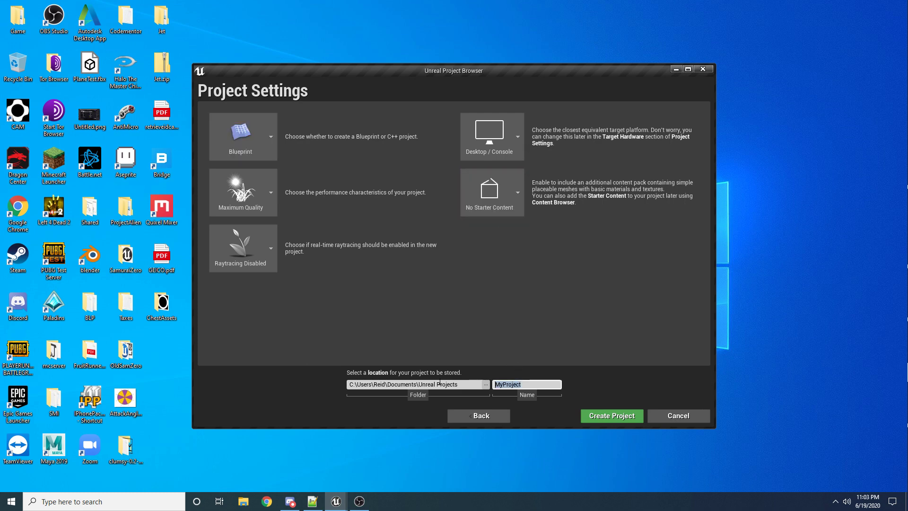
{"action": "key", "text": "BackSpace"}
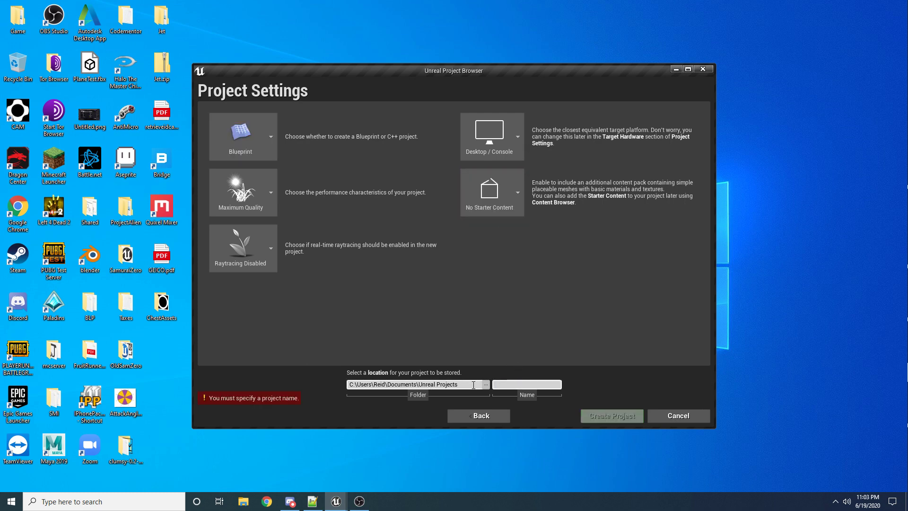
{"action": "type", "text": "ChestTuto"}
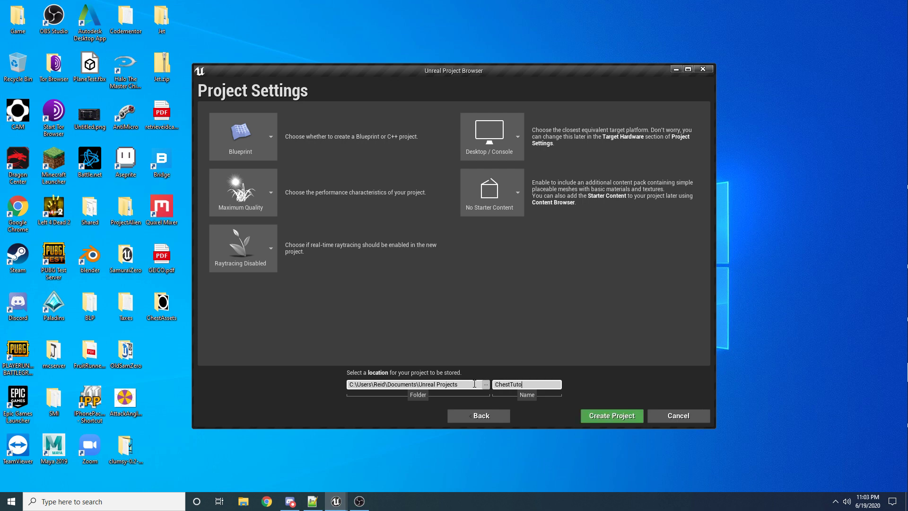
{"action": "type", "text": "rial"}
{"action": "left_click", "coordinate": [610, 416]}
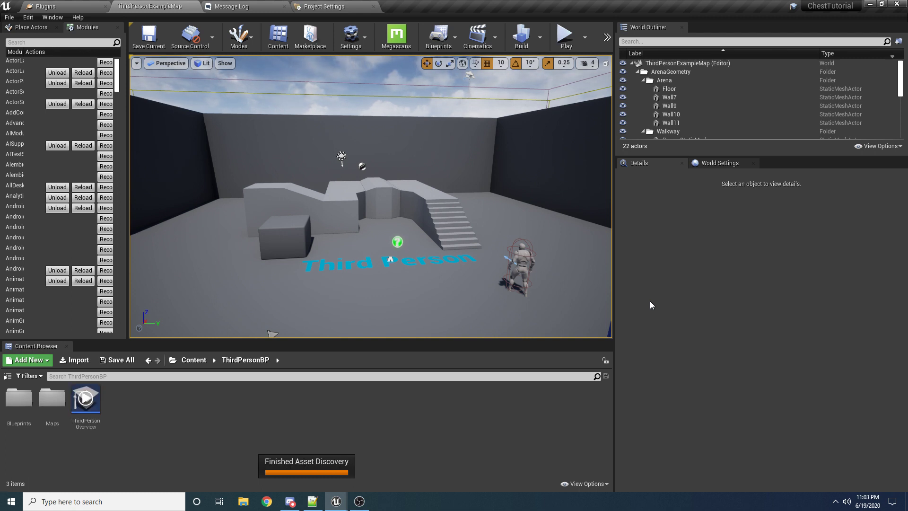
Step: Go up from the ThirdPersonBP folder to the project's root Content folder
{"action": "right_click_drag", "start_coordinate": [466, 254], "coordinate": [398, 219]}
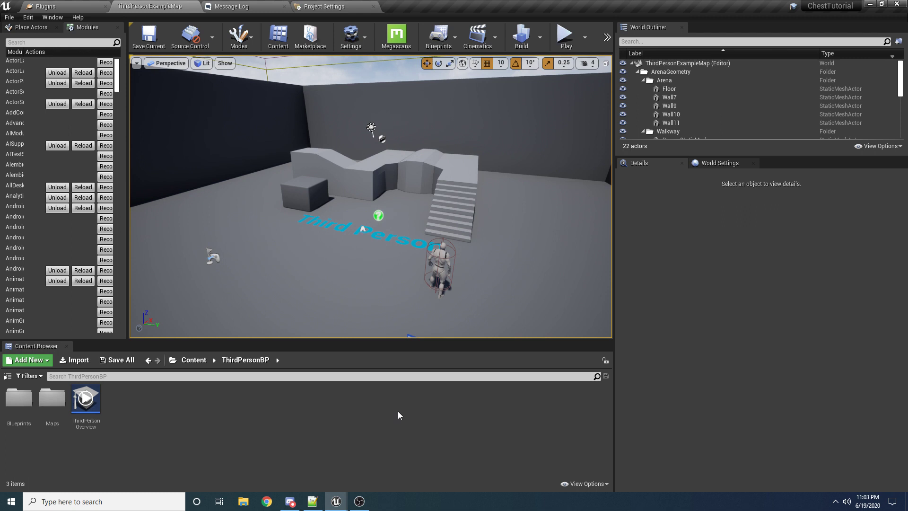
{"action": "right_click", "coordinate": [329, 407]}
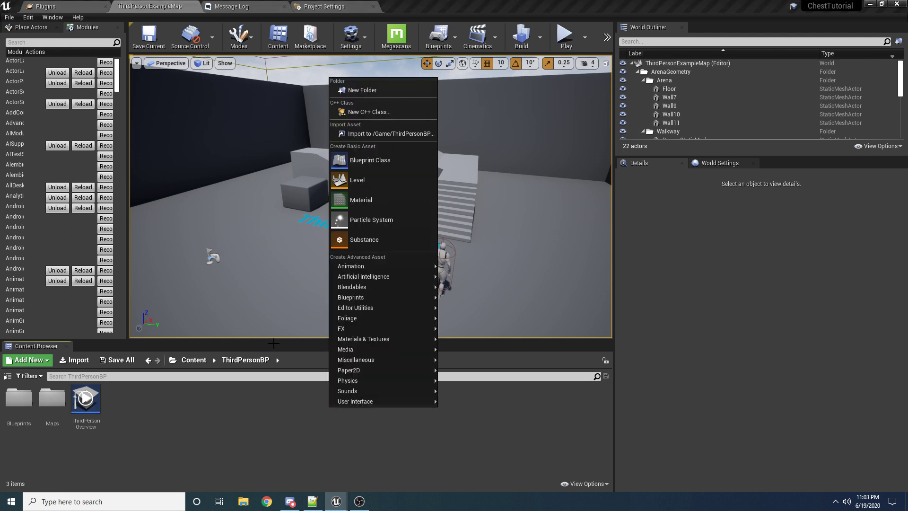
{"action": "left_click", "coordinate": [205, 362]}
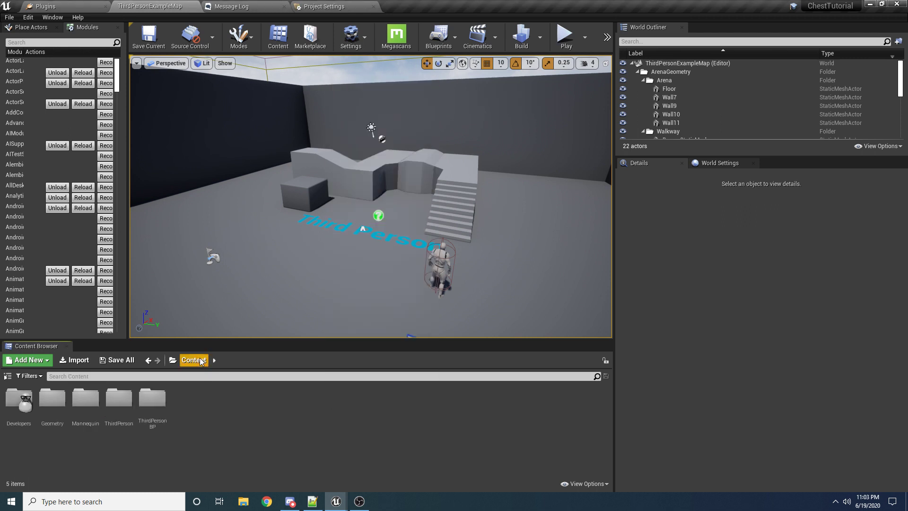
Step: Create a folder named Assets in the project's root Content folder and open it
{"action": "right_click", "coordinate": [214, 413]}
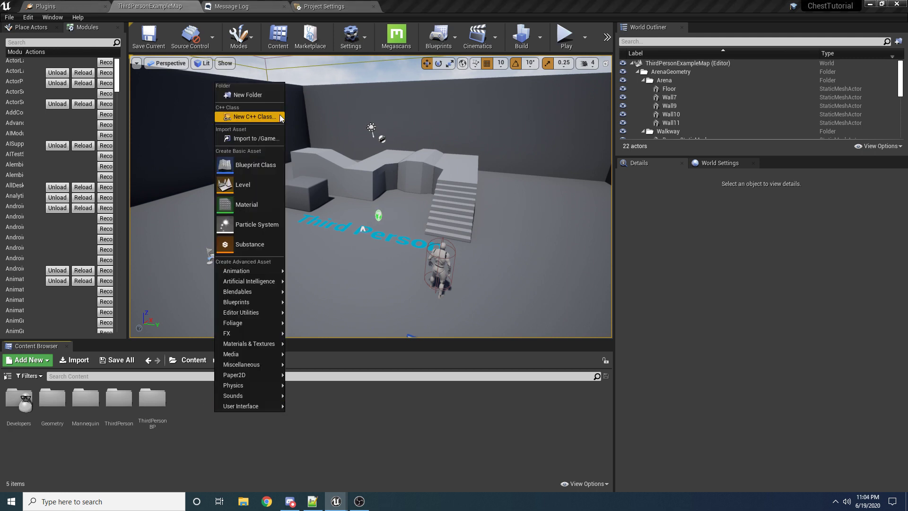
{"action": "left_click", "coordinate": [255, 95]}
{"action": "type", "text": "Assets"}
{"action": "key", "text": "Return"}
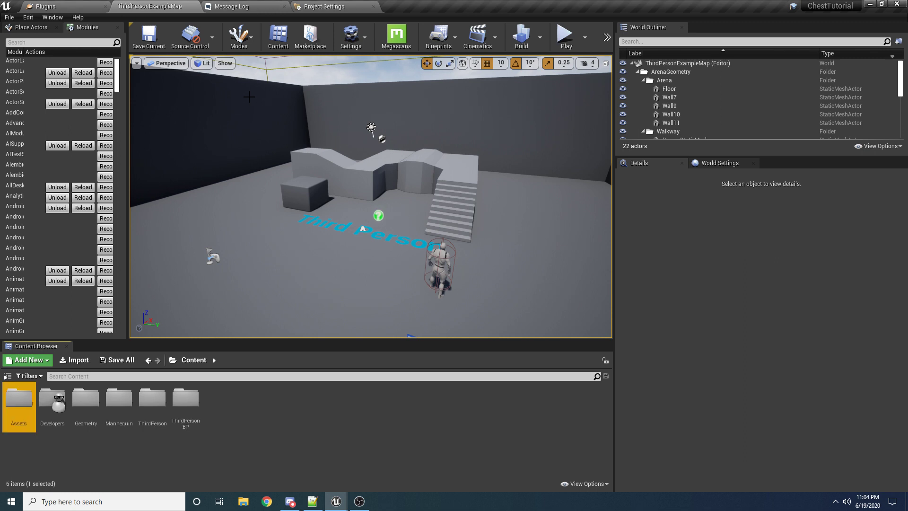
{"action": "double_click", "coordinate": [20, 408]}
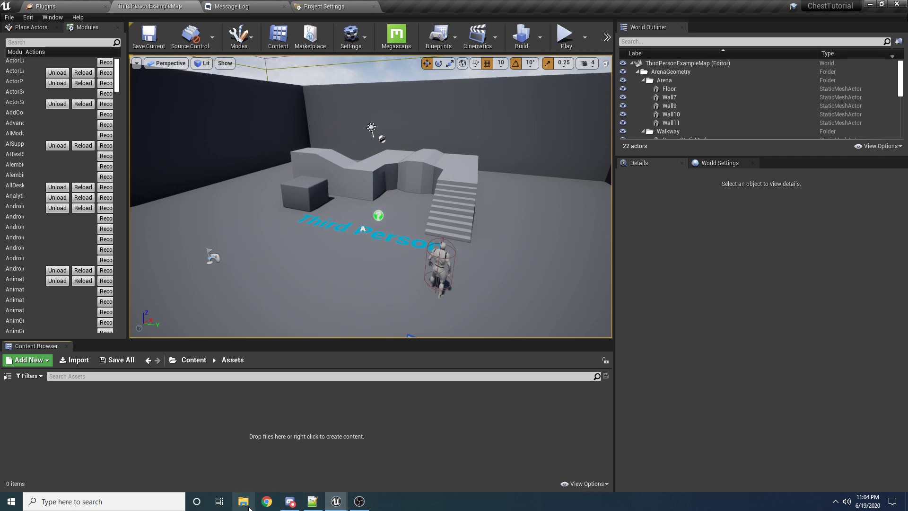
Step: Switch to File Explorer and open the ChestAssets folder on the Desktop
{"action": "left_click", "coordinate": [243, 501]}
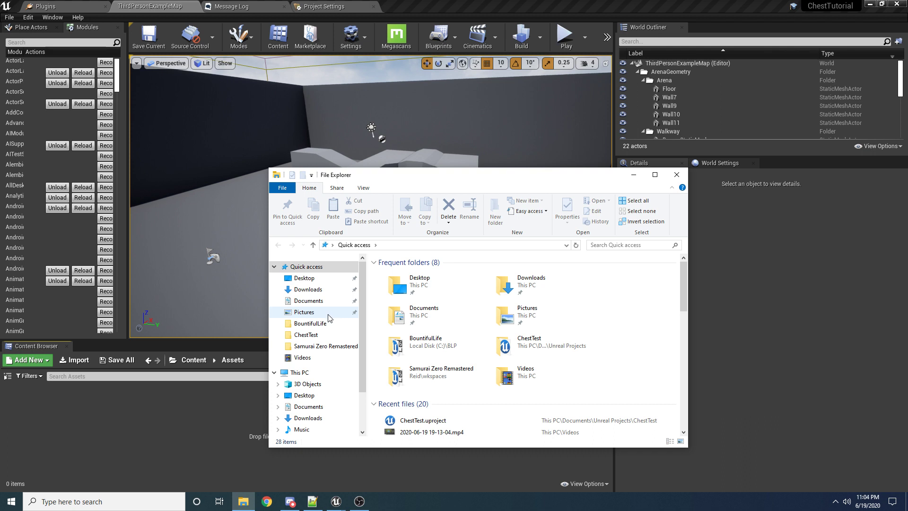
{"action": "left_click", "coordinate": [304, 278]}
{"action": "left_click", "coordinate": [428, 293]}
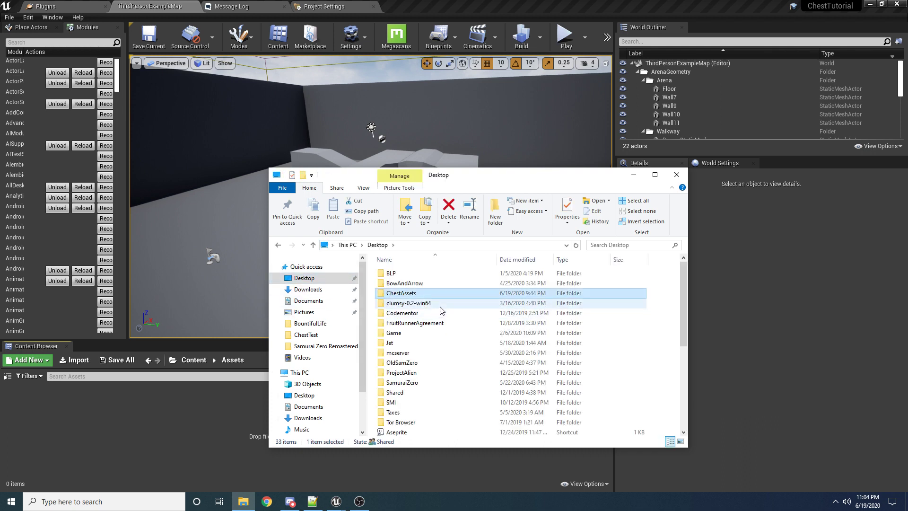
{"action": "key", "text": "Return"}
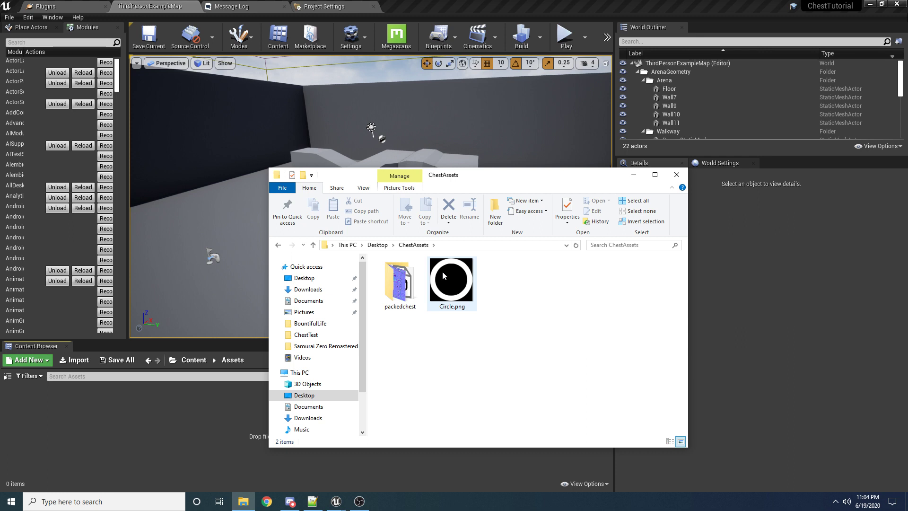
Step: Examine the packedchest folder's textures and chest mesh, then return to ChestAssets and select Circle.png
{"action": "left_click_drag", "start_coordinate": [462, 178], "coordinate": [405, 150]}
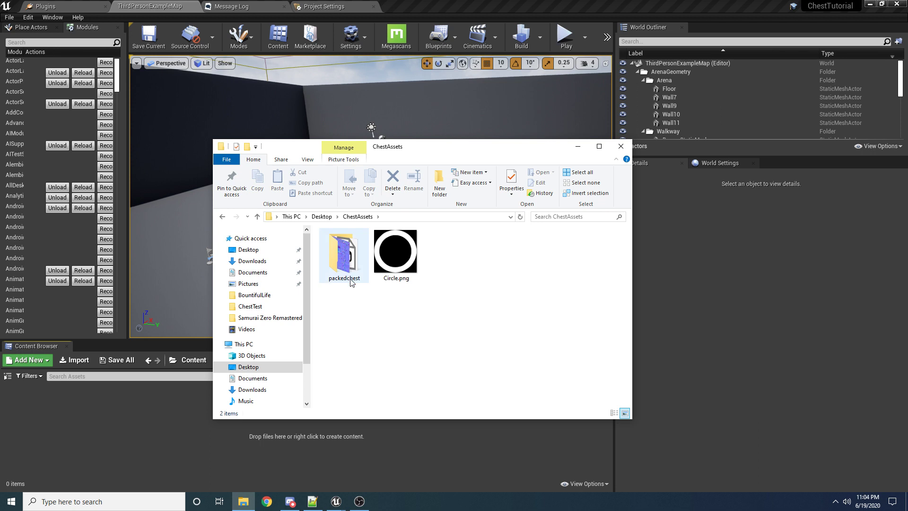
{"action": "double_click", "coordinate": [345, 264]}
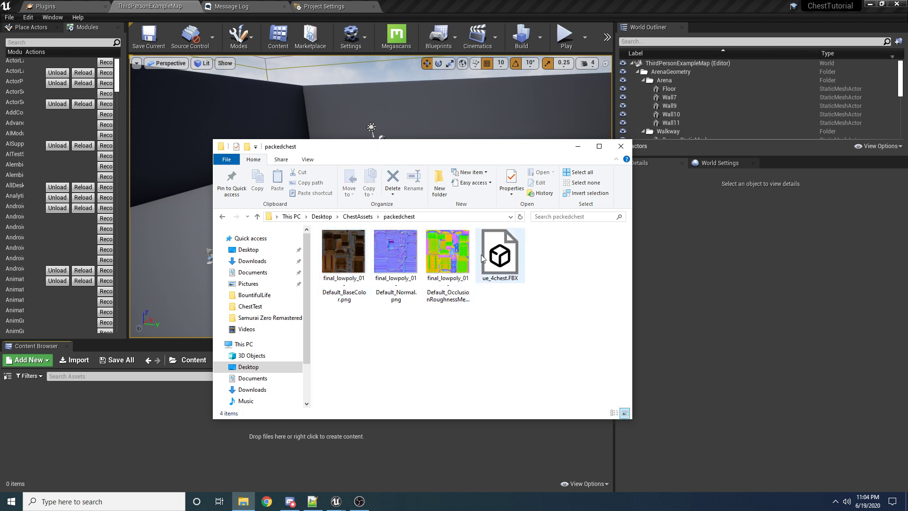
{"action": "key", "text": "alt+Left"}
{"action": "left_click", "coordinate": [411, 266]}
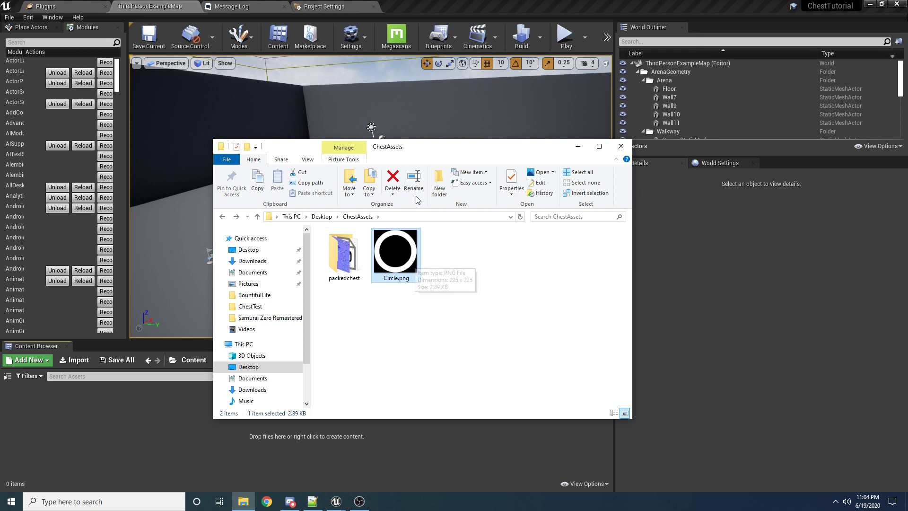
Step: Bring ue_4chest.FBX from the packedchest folder into the project's empty Assets folder to start its import
{"action": "left_click_drag", "start_coordinate": [426, 150], "coordinate": [610, 131]}
{"action": "double_click", "coordinate": [526, 229]}
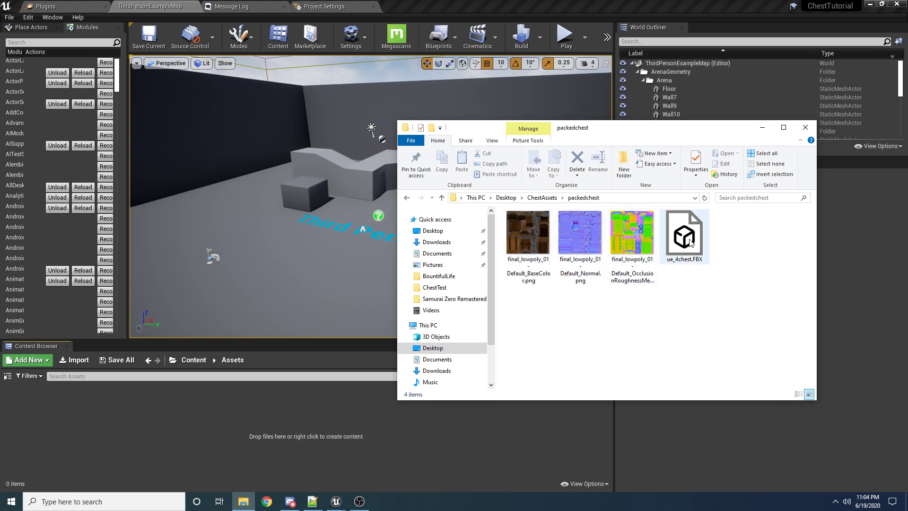
{"action": "left_click", "coordinate": [690, 242]}
{"action": "left_click_drag", "start_coordinate": [691, 230], "coordinate": [185, 411]}
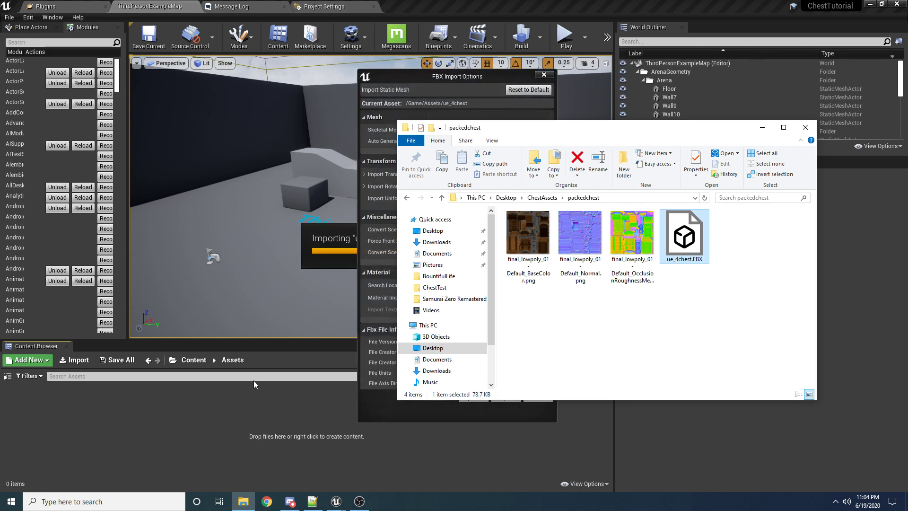
{"action": "left_click_drag", "start_coordinate": [603, 129], "coordinate": [907, 239]}
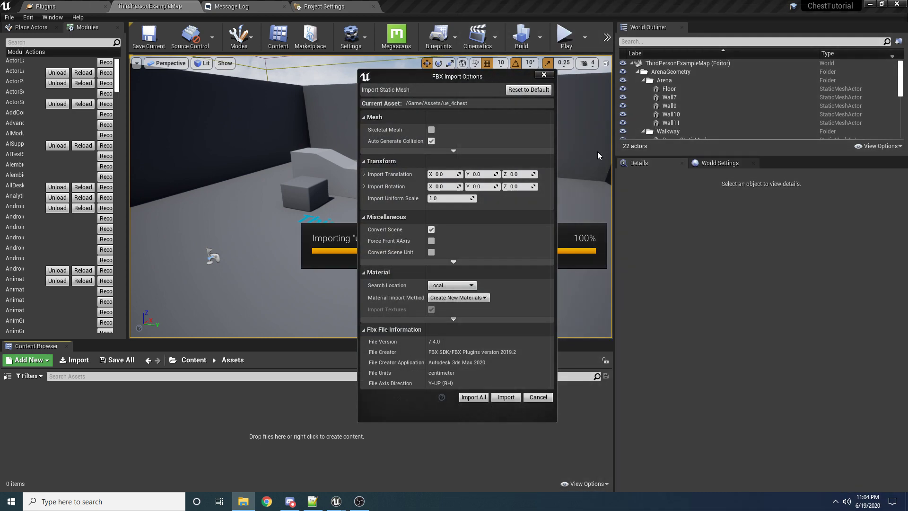
Step: Set the FBX import rotation to -90 on Z and the uniform scale to 0.5, and import all
{"action": "left_click_drag", "start_coordinate": [461, 79], "coordinate": [307, 120]}
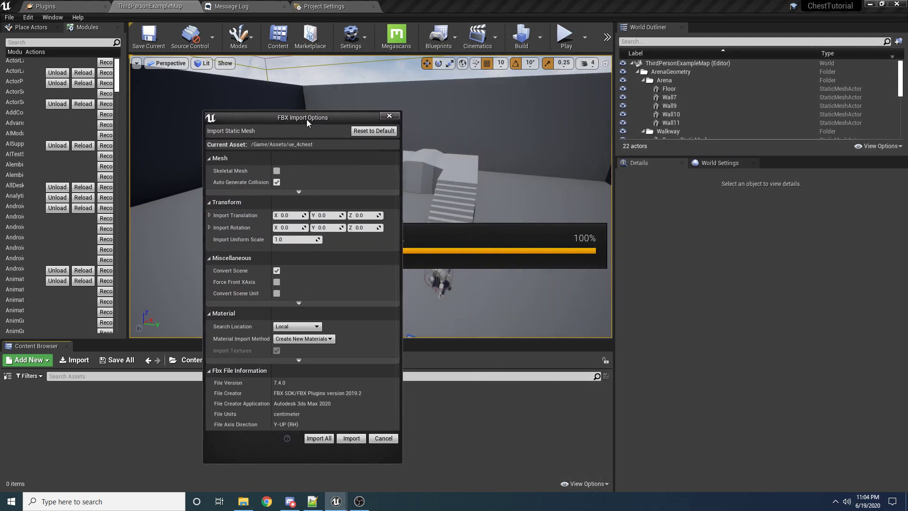
{"action": "left_click", "coordinate": [363, 228]}
{"action": "left_click_drag", "start_coordinate": [313, 111], "coordinate": [342, 101]}
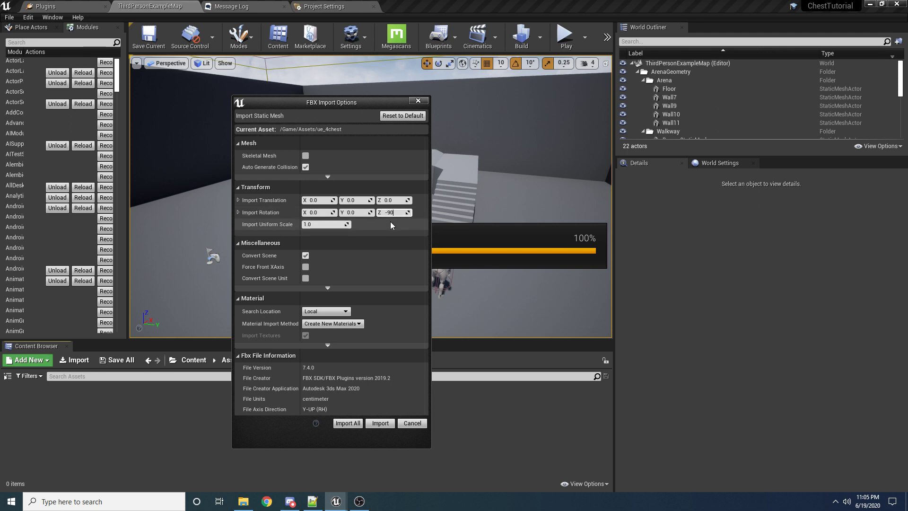
{"action": "key", "text": "Tab"}
{"action": "type", "text": "0.5"}
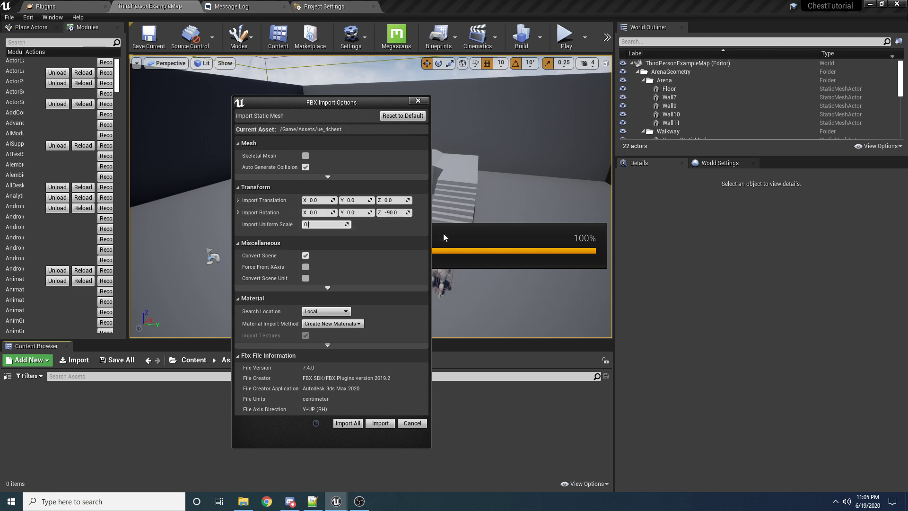
{"action": "left_click_drag", "start_coordinate": [323, 102], "coordinate": [363, 103]}
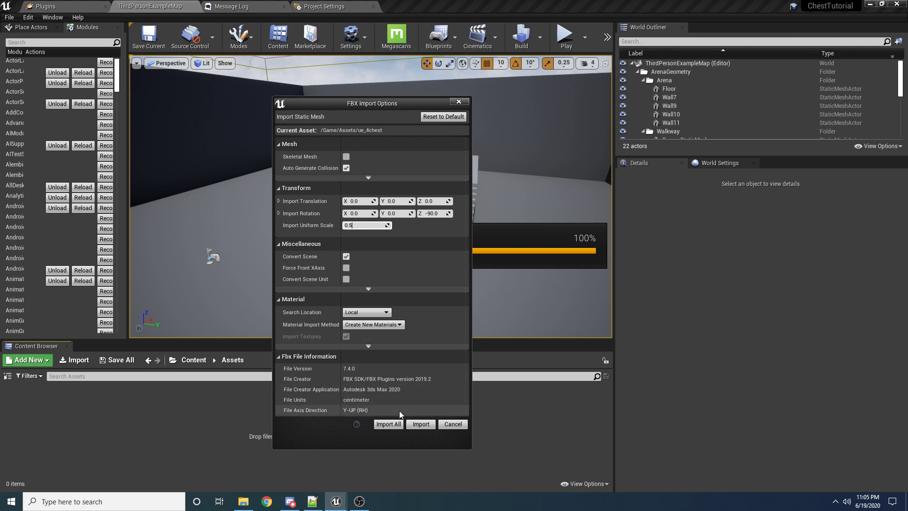
{"action": "left_click", "coordinate": [388, 425]}
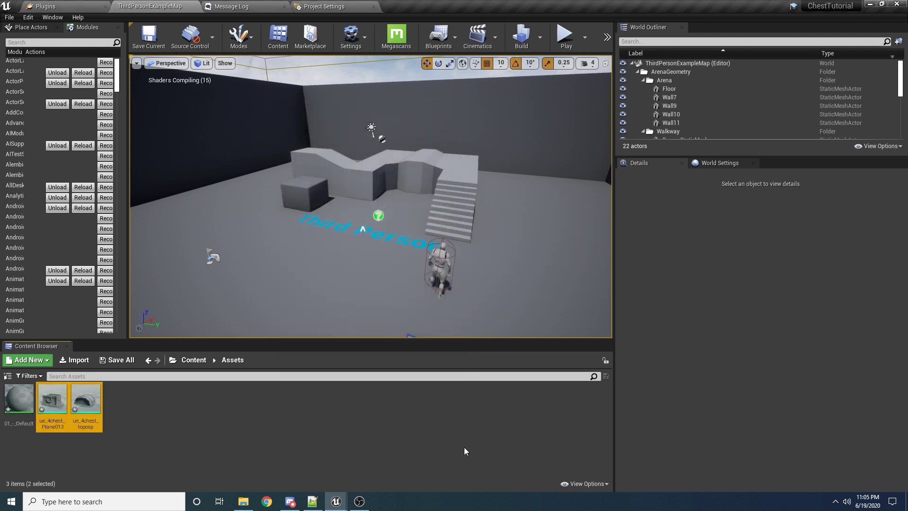
Step: Place the chest base mesh ue_4chest_Plane013 and the lid mesh ue_4chest_topcap on the level floor near the character
{"action": "right_click_drag", "start_coordinate": [188, 307], "coordinate": [233, 298]}
{"action": "key", "text": "w"}
{"action": "left_click_drag", "start_coordinate": [52, 400], "coordinate": [257, 273]}
{"action": "left_click_drag", "start_coordinate": [87, 402], "coordinate": [388, 305]}
{"action": "right_click_drag", "start_coordinate": [388, 305], "coordinate": [387, 305]}
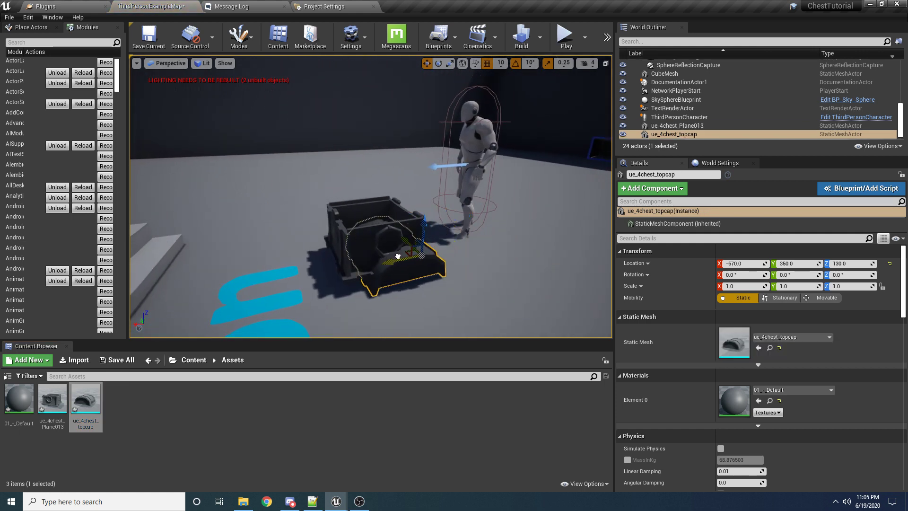
Step: Move the lid onto the chest base at X -640, Y 350, Z 190, and rotate it about its hinge to try opening it
{"action": "left_click_drag", "start_coordinate": [413, 185], "coordinate": [412, 176]}
{"action": "right_click_drag", "start_coordinate": [413, 177], "coordinate": [470, 253]}
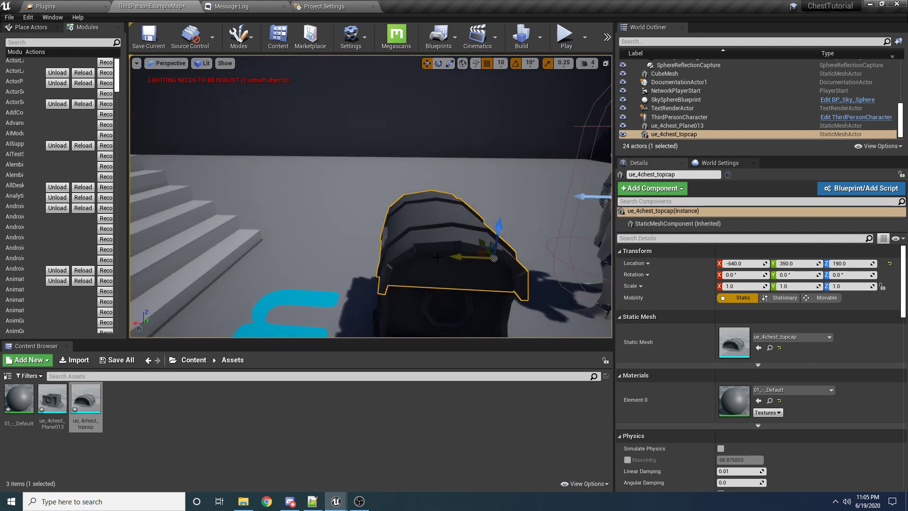
{"action": "scroll", "coordinate": [452, 254], "scroll_direction": "down", "scroll_amount": 5}
{"action": "key", "text": "e"}
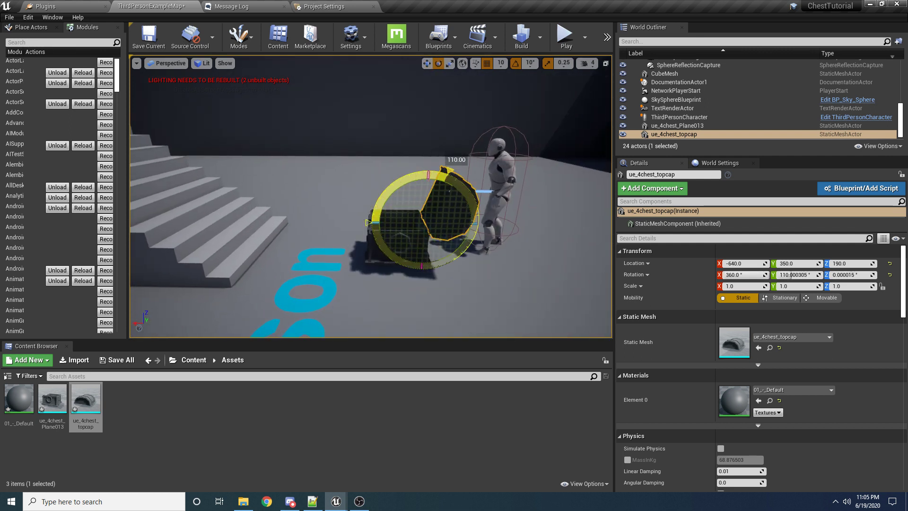